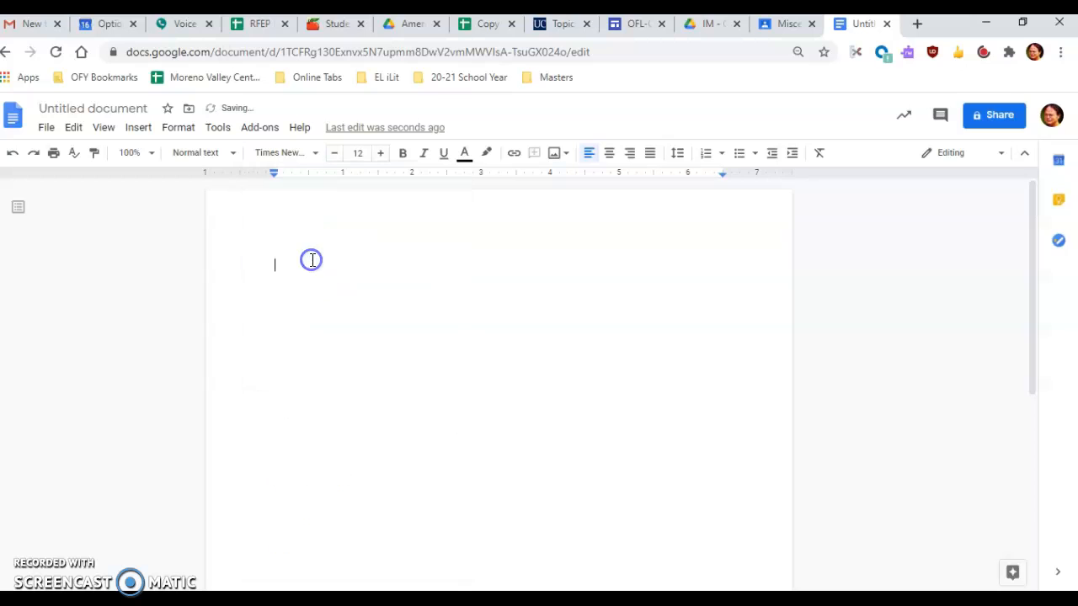
# Step: Set the line spacing to double and enter the student's full name as the first heading line
pyautogui.click(679, 156)
pyautogui.click(710, 245)
pyautogui.write('E')
pyautogui.press('BackSpace')
pyautogui.press('Return')
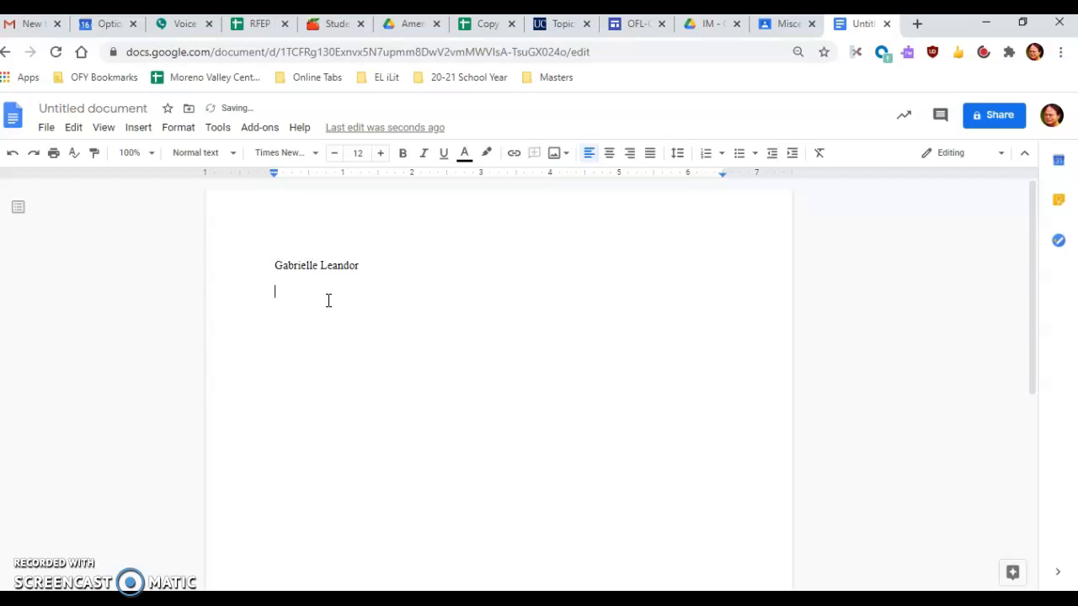
pyautogui.press('BackSpace')
# Step: Add the heading lines "English 12B" and "Unit 6" below the professor's name
pyautogui.press('BackSpace')
pyautogui.press('BackSpace')
pyautogui.write('ro')
# Step: Add the professor's title and name on the second heading line
pyautogui.press('Return')
pyautogui.write('Professor Van Bik')
pyautogui.press('Return')
pyautogui.write('LIN')
pyautogui.press('BackSpace')
pyautogui.press('BackSpace')
pyautogui.press('BackSpace')
pyautogui.write('English 12B')
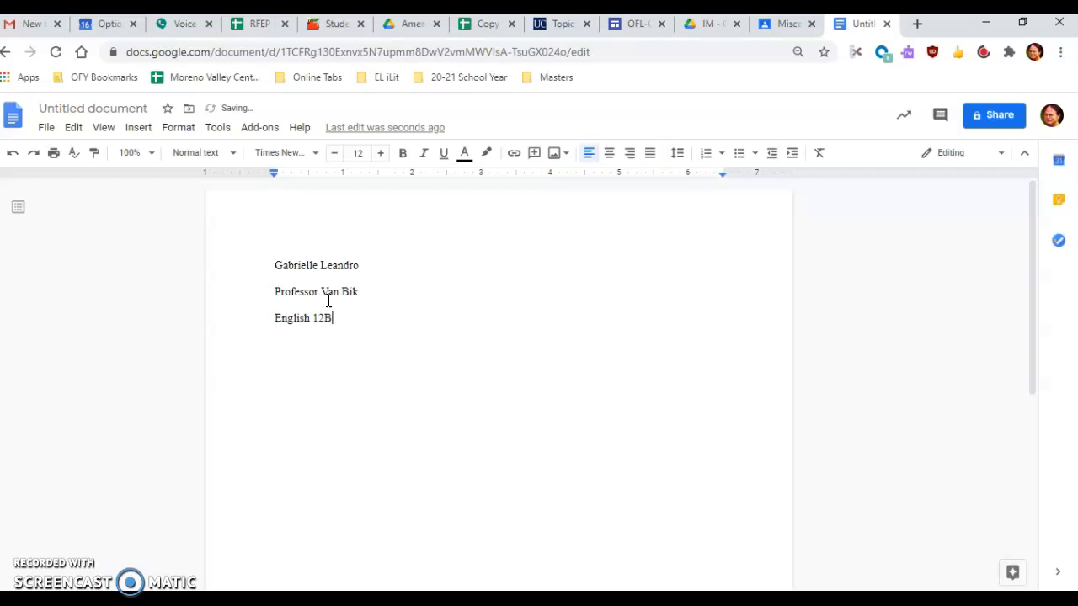
pyautogui.press('Return')
pyautogui.write('Unit 6')
# Step: Add the centered title "Performance Task #2" on a new line below the heading
pyautogui.press('Return')
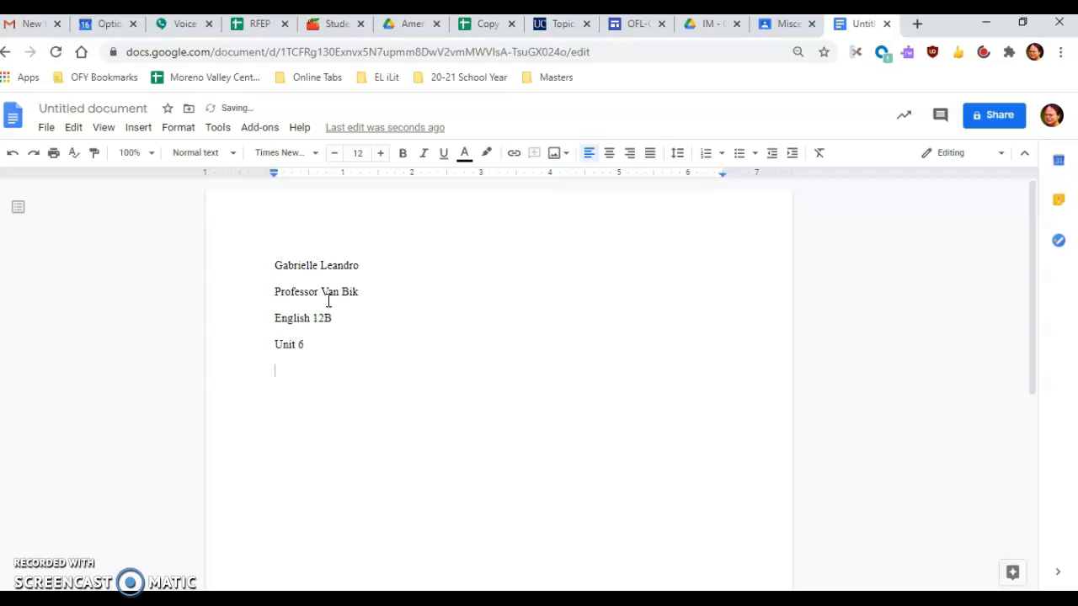
pyautogui.click(610, 154)
pyautogui.write('Performance Task #2')
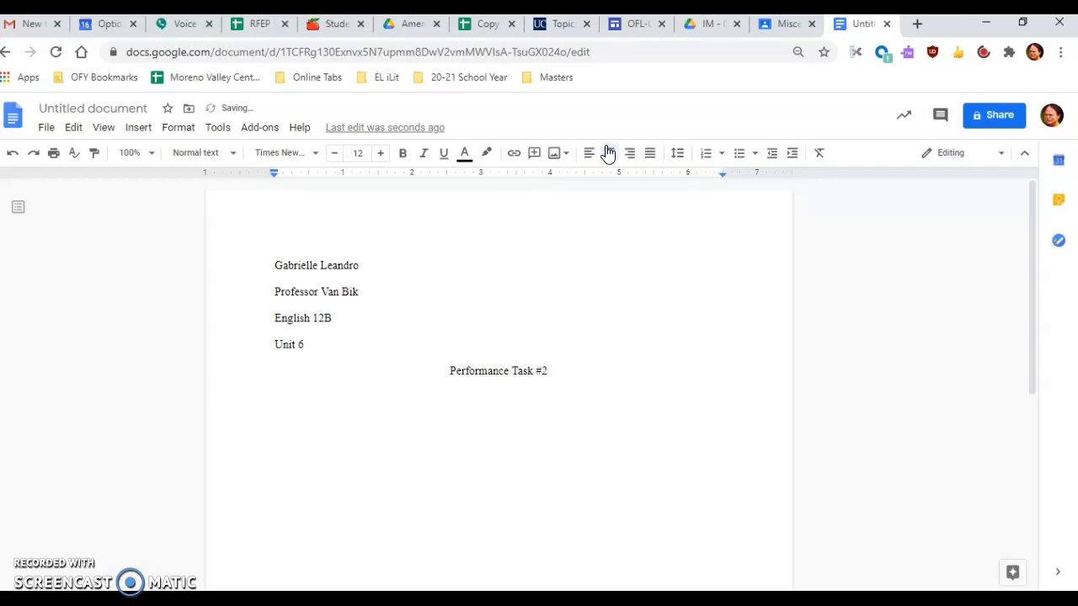
# Step: Start a left-aligned paragraph with an indented first line below the title, reading "What do you know about old English government"
pyautogui.press('Return')
pyautogui.click(587, 156)
pyautogui.press('Tab')
pyautogui.write('What do you know ')
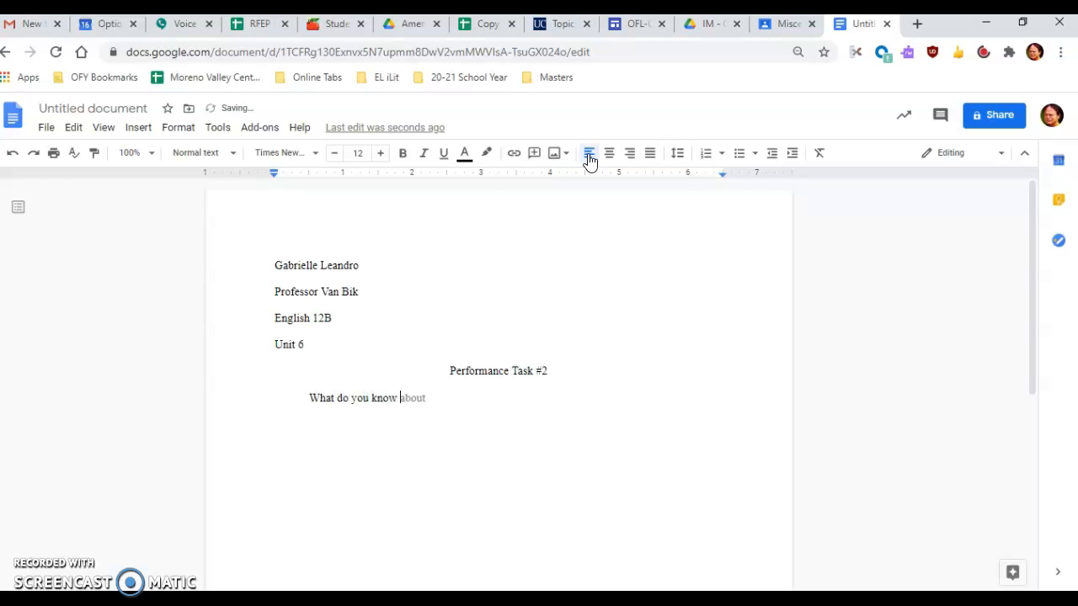
pyautogui.write('about old English gov')
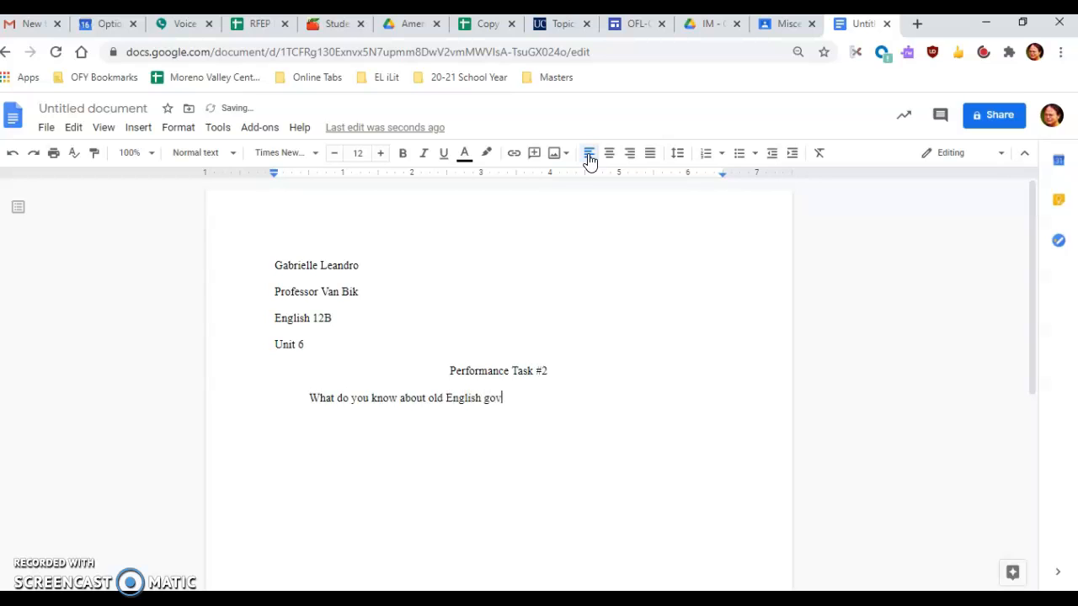
pyautogui.write('erment? Did you kn')
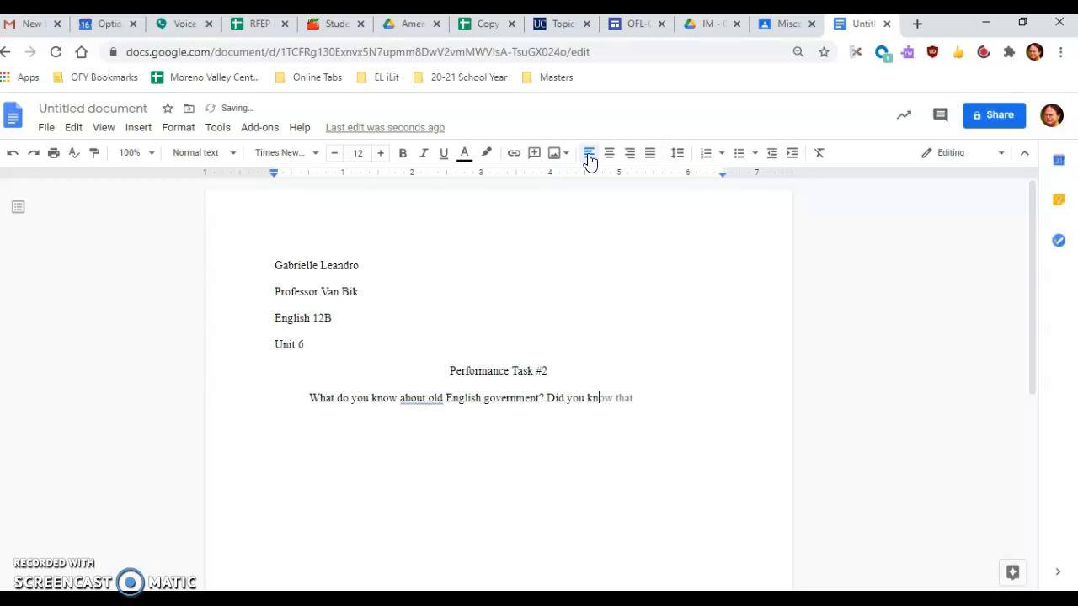
pyautogui.write('ow there was bo')
pyautogui.write('ting')
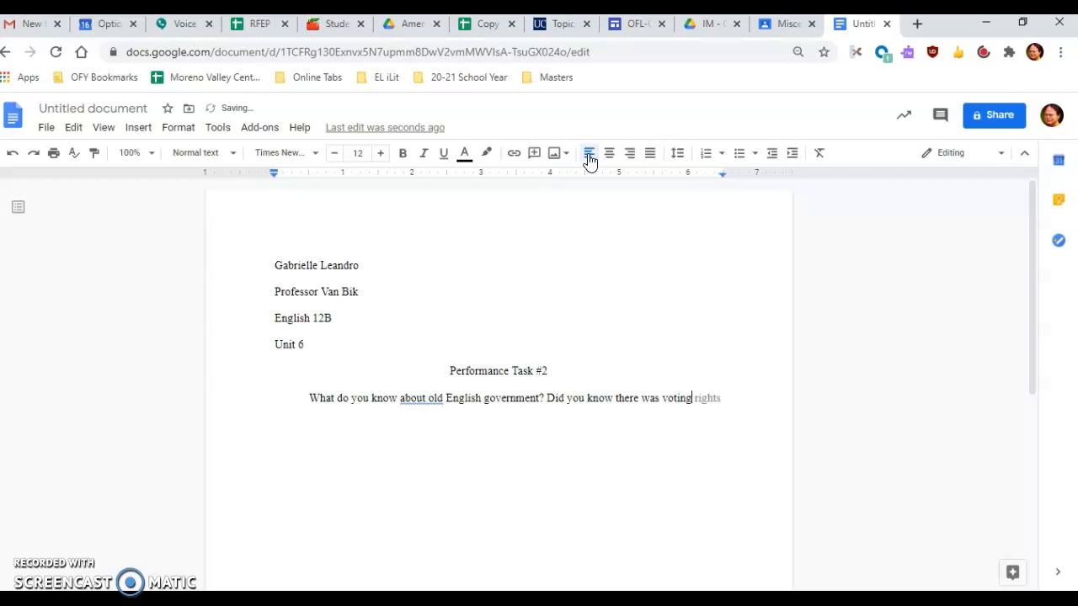
pyautogui.write('and reform?')
pyautogui.write(' Background ')
pyautogui.write('ifnr')
# Step: Continue the introduction with the sentence "Background information on England and voting."
pyautogui.press('BackSpace')
pyautogui.press('BackSpace')
pyautogui.press('BackSpace')
pyautogui.write('nf')
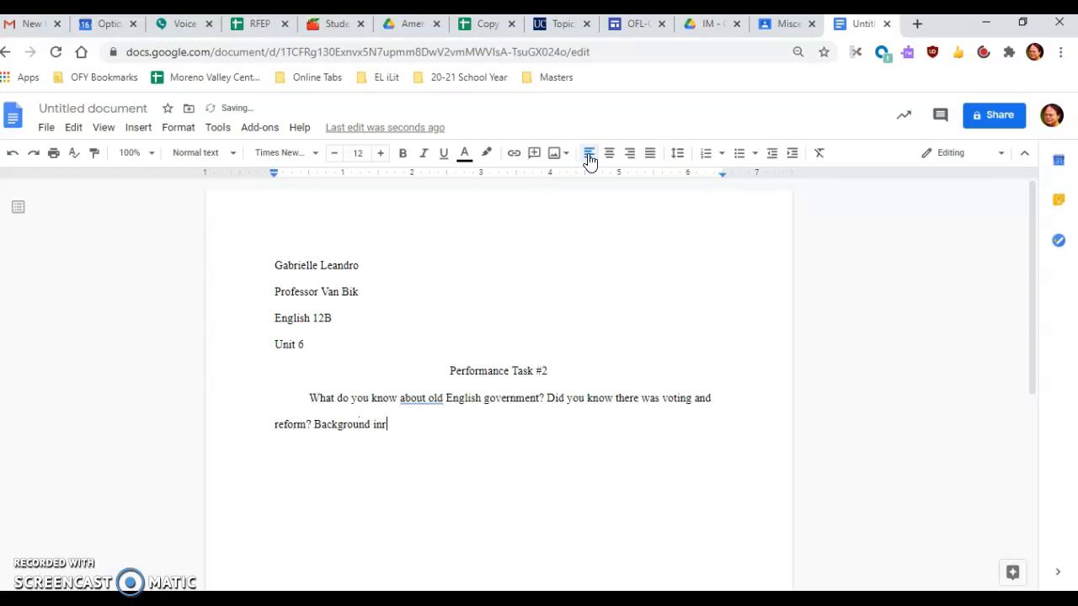
pyautogui.write('ormation on England and voting.')
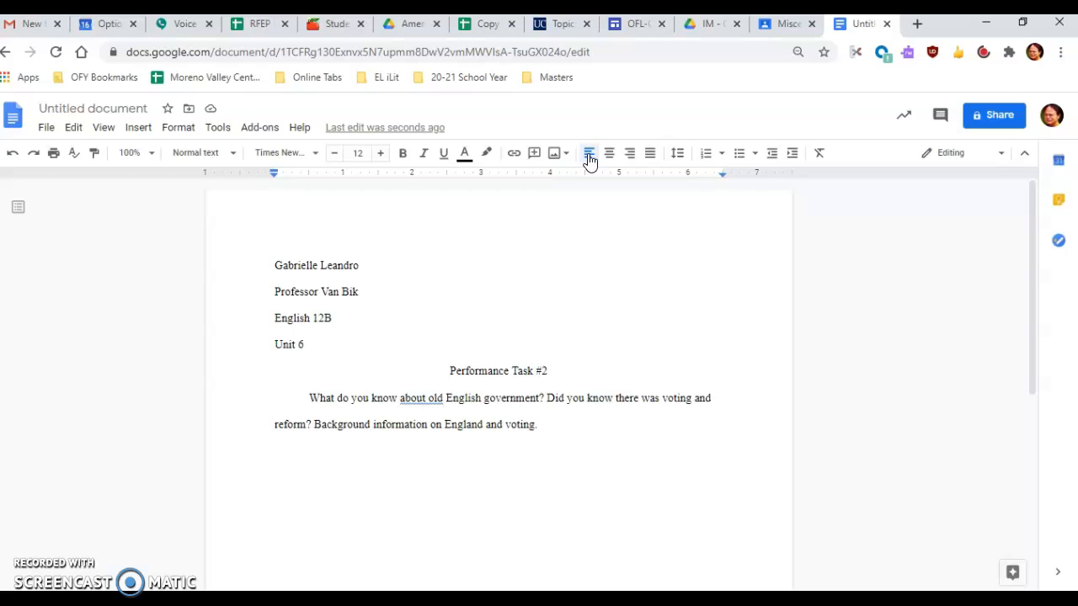
# Step: Continue the introduction with "England struggled with voting reform, so there were speeches given"
pyautogui.write('English')
pyautogui.press('BackSpace')
pyautogui.press('BackSpace')
pyautogui.press('BackSpace')
pyautogui.write('and struggled with voting ')
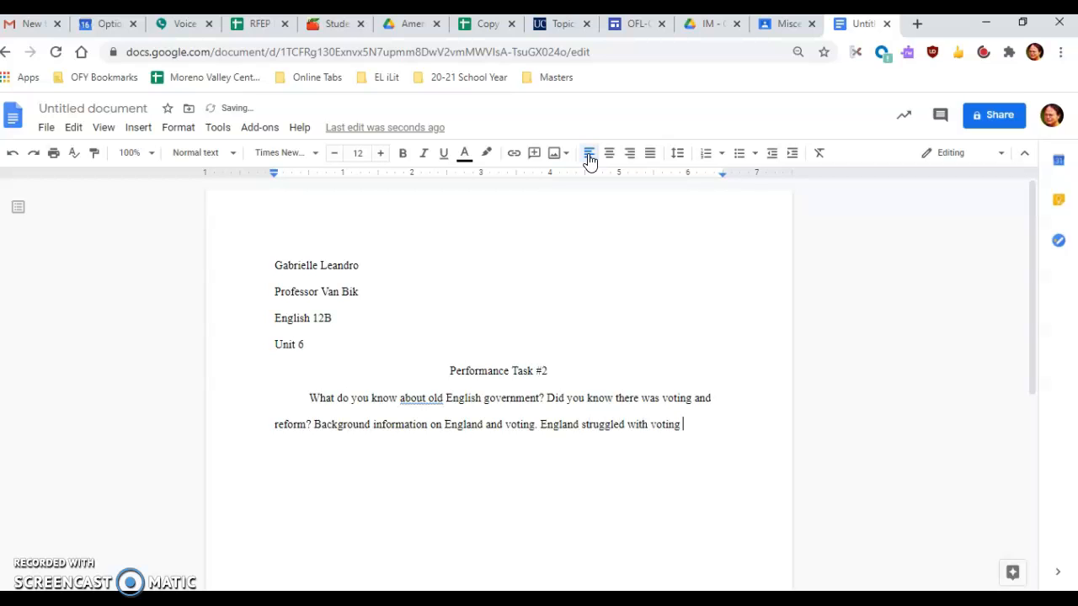
pyautogui.write('reform')
pyautogui.write(', so')
pyautogui.write(' they')
pyautogui.write('re were spr')
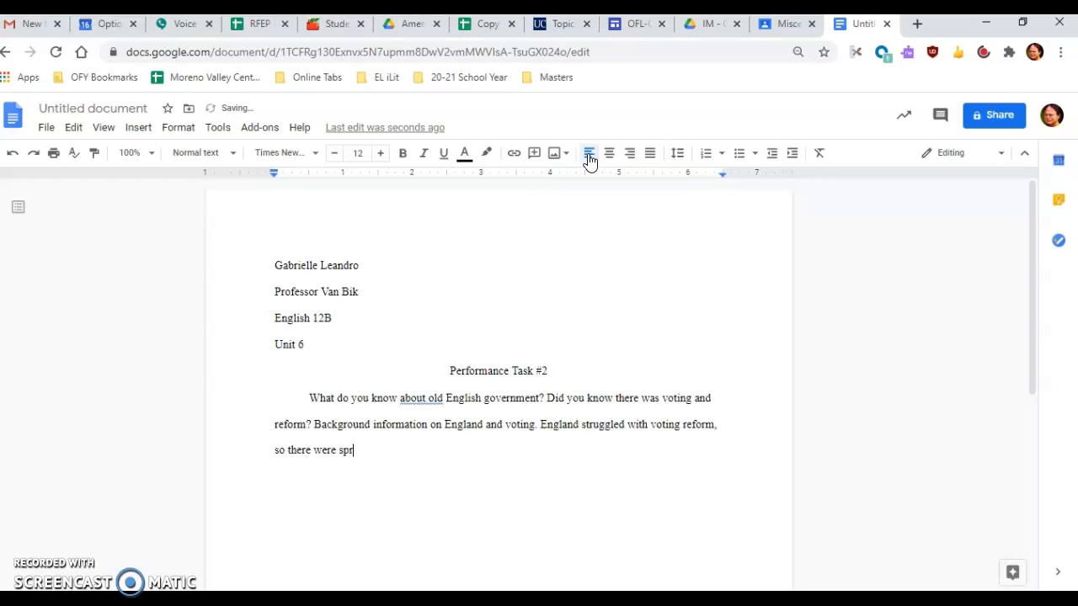
pyautogui.press('BackSpace')
pyautogui.write('eeches given; one was ')
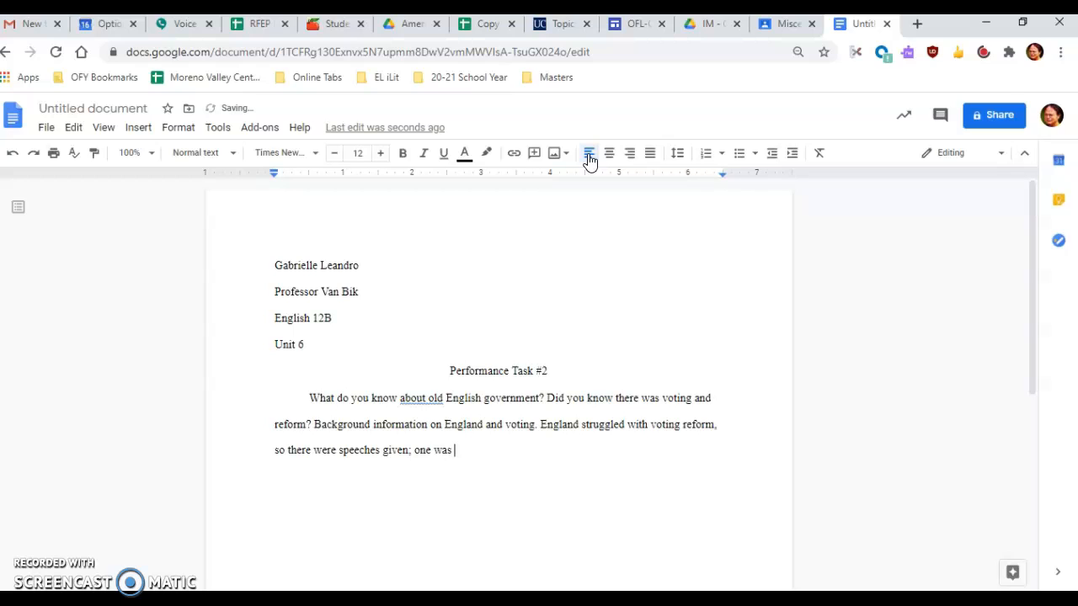
pyautogui.write('on the need for it,')
pyautogui.write(' one was ')
pyautogui.write('against it, and the last')
pyautogui.write(' was about ')
pyautogui.write('passing it.')
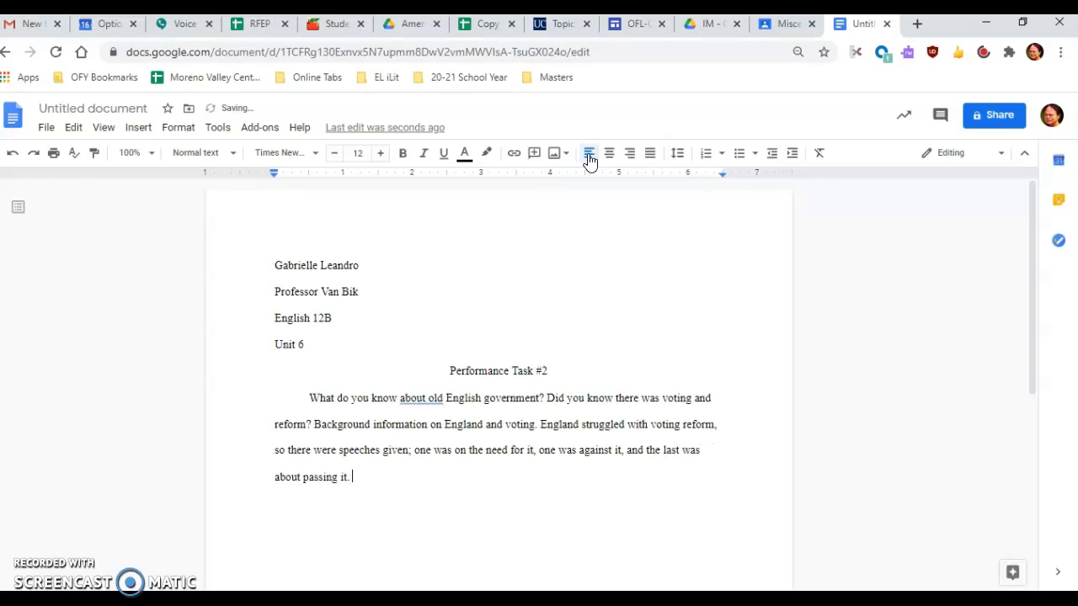
# Step: Copy the thesis sentence starting "England struggled with voting reform" into a new indented paragraph below the introduction
pyautogui.press('Return')
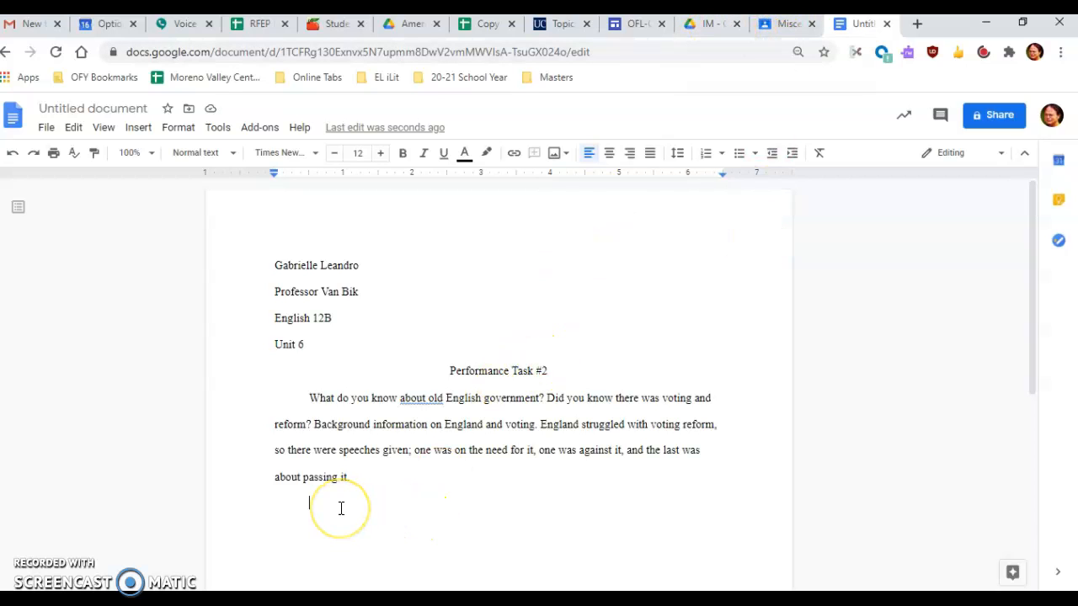
pyautogui.moveTo(341, 509); pyautogui.dragTo(339, 560)
pyautogui.moveTo(400, 588); pyautogui.dragTo(411, 550)
pyautogui.click(350, 523)
pyautogui.moveTo(352, 477); pyautogui.dragTo(544, 419)
pyautogui.hotkey('ctrl', 'c')
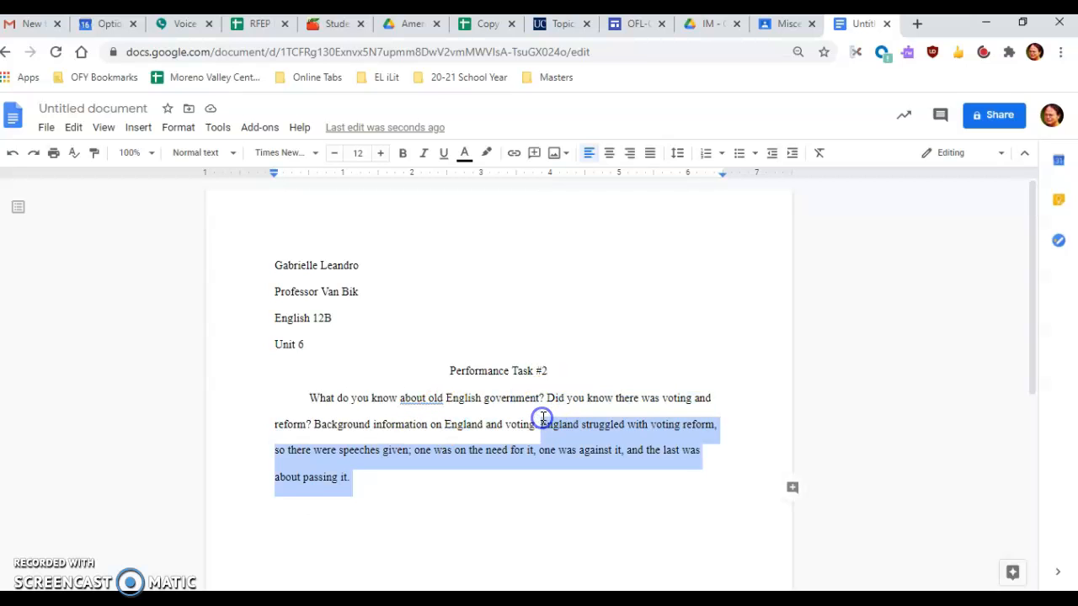
pyautogui.click(347, 547)
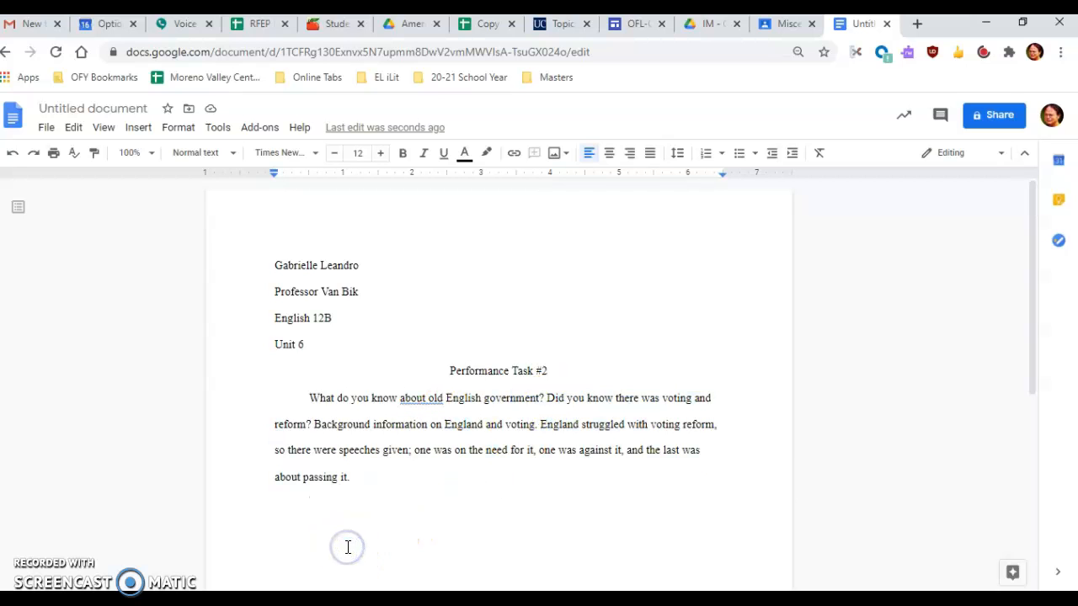
pyautogui.hotkey('ctrl', 'v')
# Step: Continue the second paragraph after the copied thesis with "This is important to us today because"
pyautogui.write('This is impo')
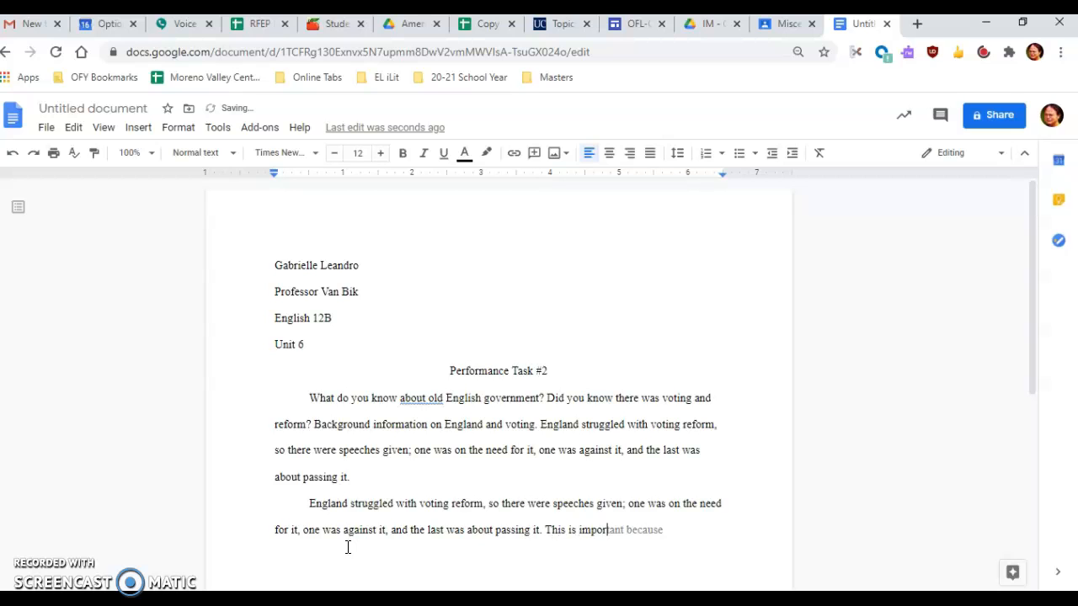
pyautogui.write('r')
pyautogui.press('Tab')
pyautogui.click(627, 529)
pyautogui.write('to us today because')
pyautogui.click(746, 521)
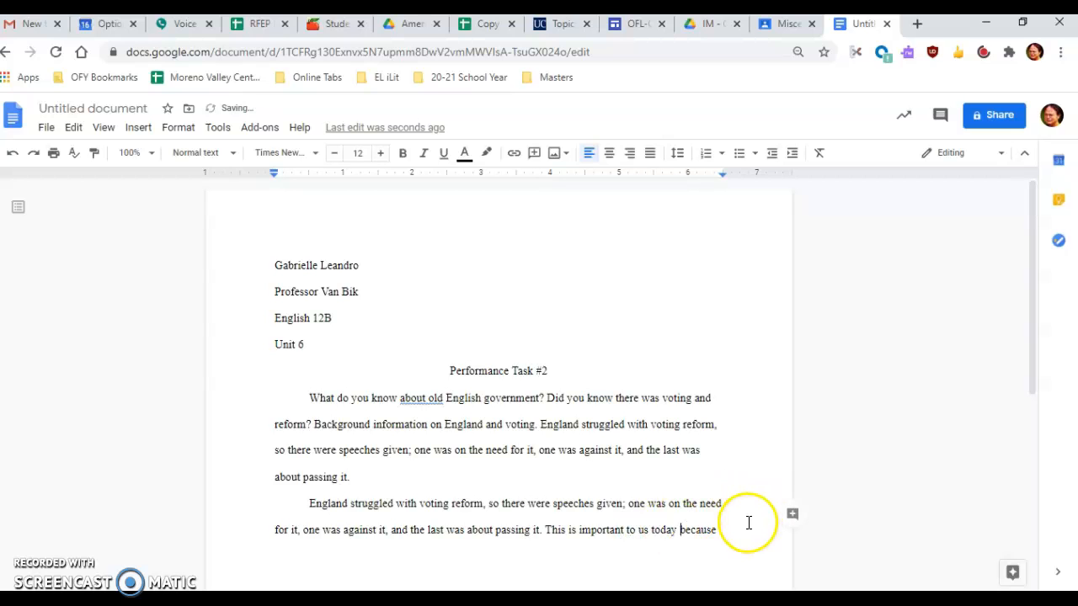
# Step: Complete the second paragraph's closing sentence with "we still struggle with voting rights here in America."
pyautogui.write('we still struggle wi')
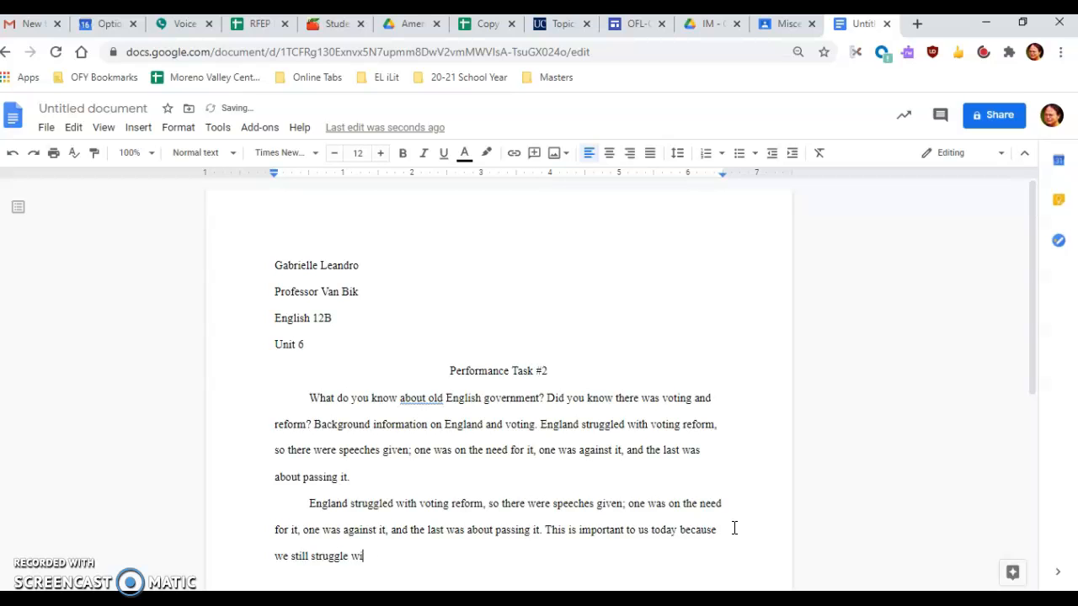
pyautogui.write('th voting rig')
pyautogui.write('hts here i')
pyautogui.press('BackSpace')
pyautogui.write('here in America.')
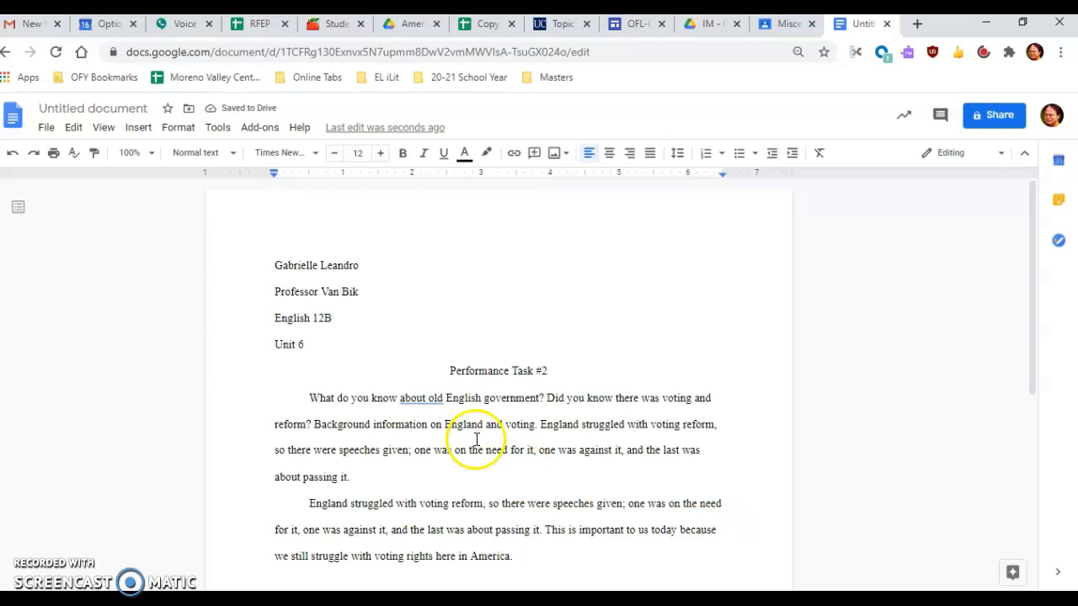
# Step: Rename the document as Eng12BPT2
pyautogui.click(121, 100)
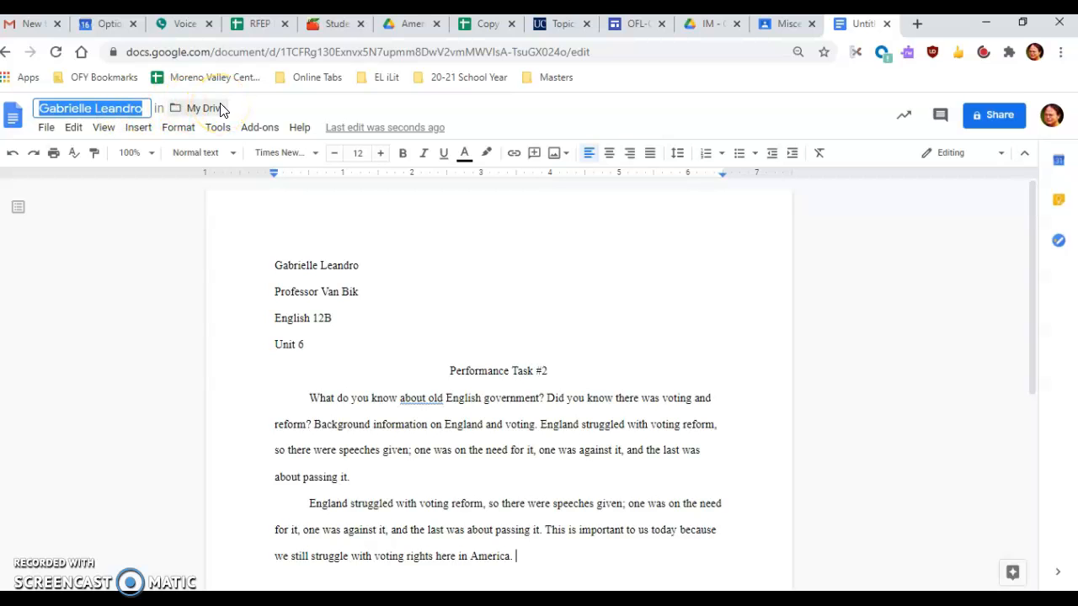
pyautogui.write('Eng1')
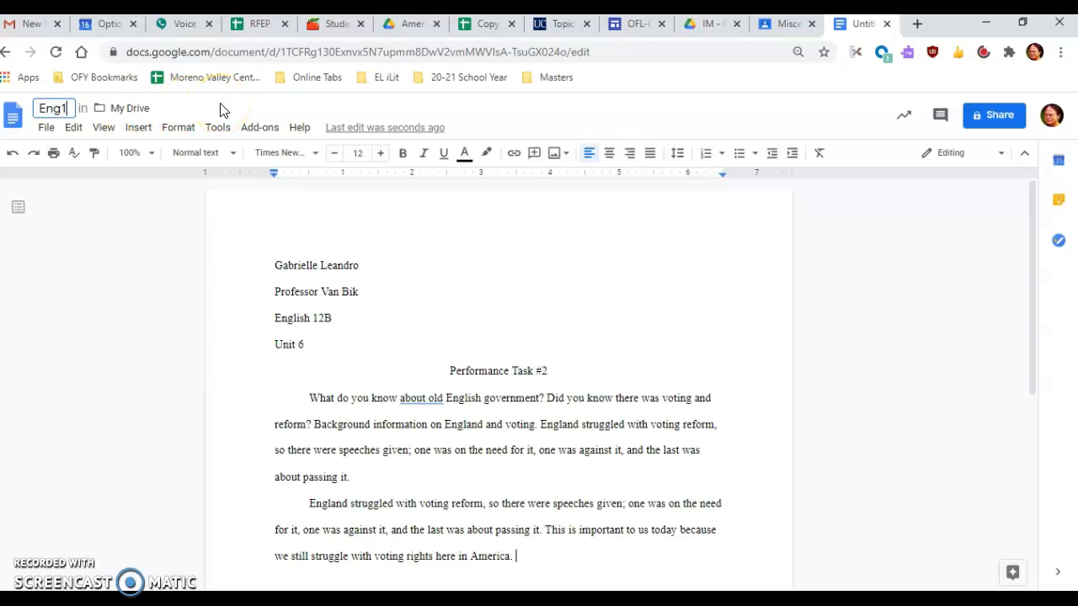
pyautogui.write('2BPT2')
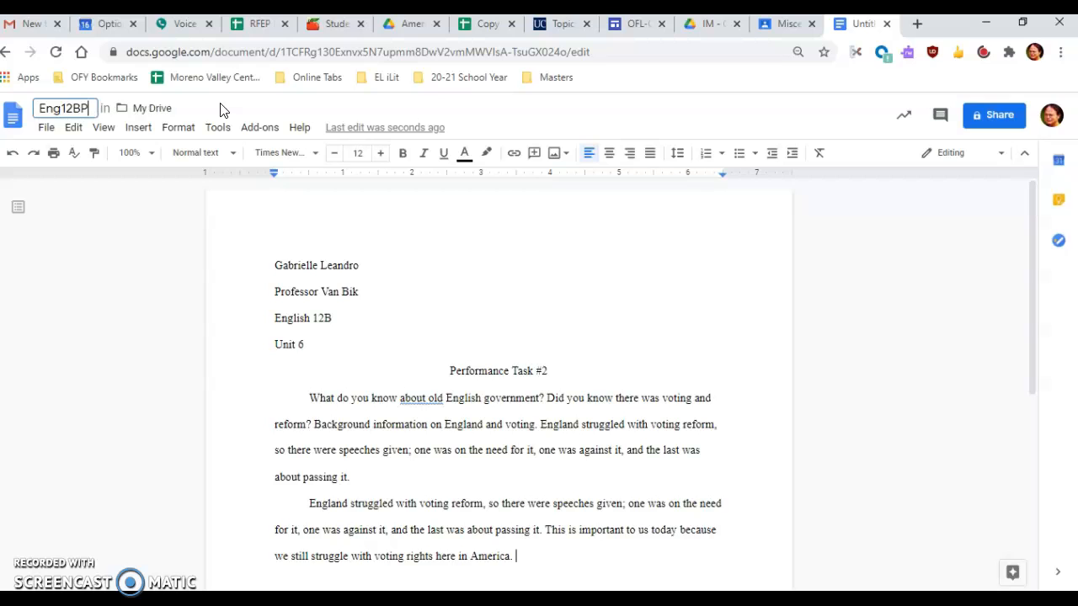
pyautogui.click(571, 225)
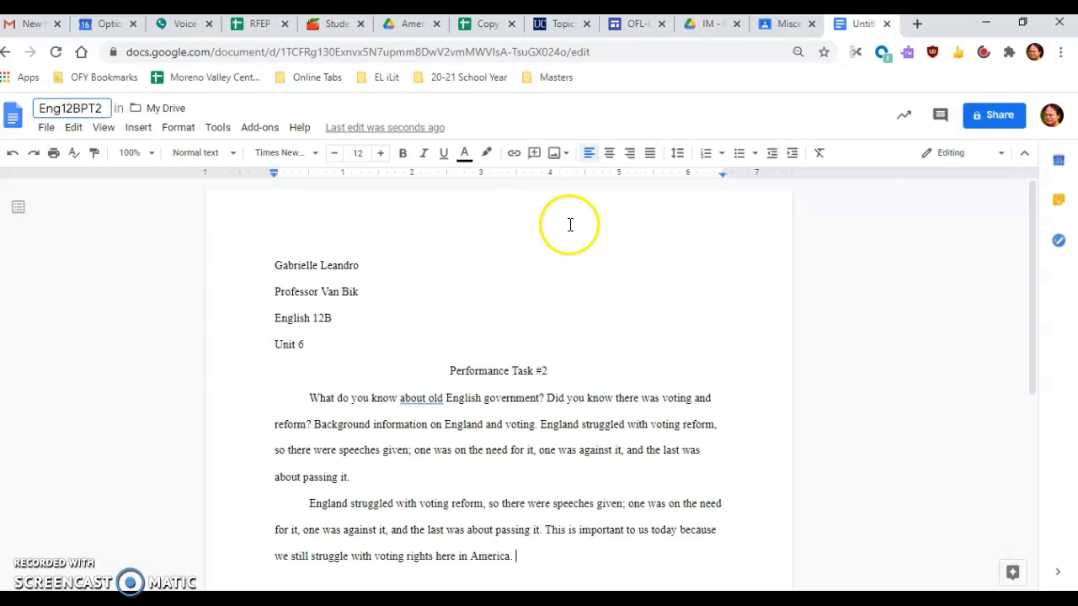
pyautogui.click(882, 253)
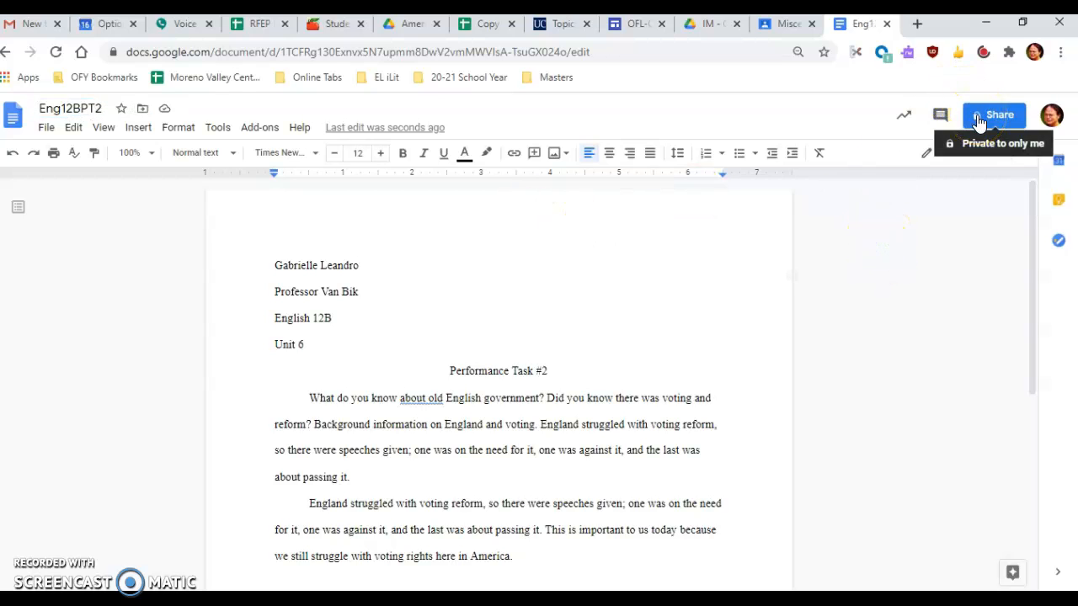